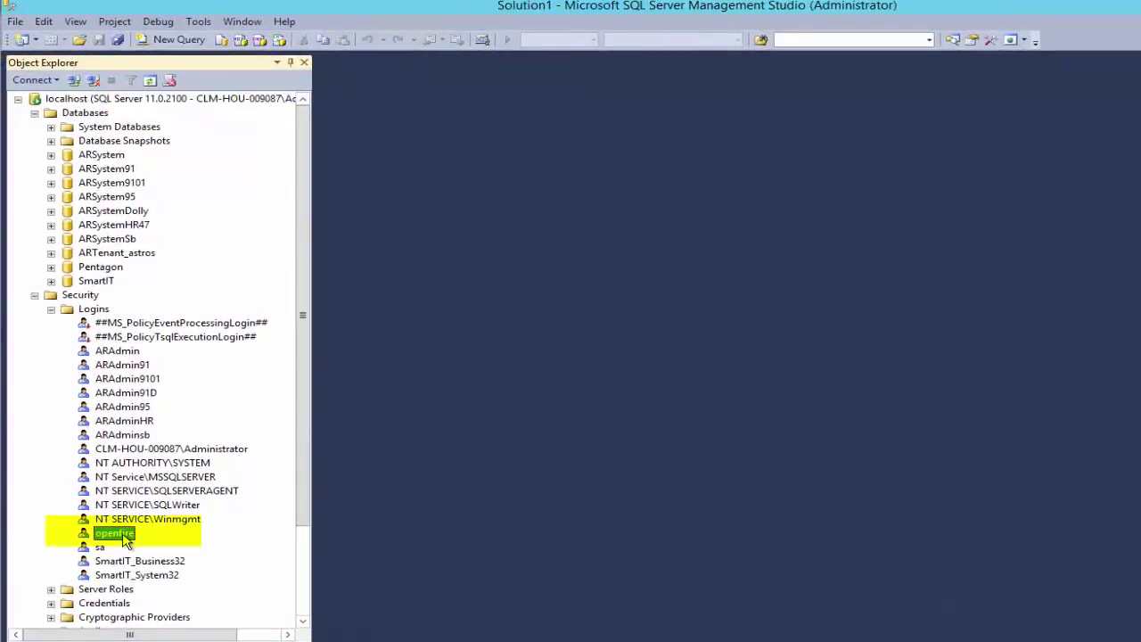
Step: Bring up the context menu for the openfire login under Security > Logins
{"action": "right_click", "coordinate": [127, 536]}
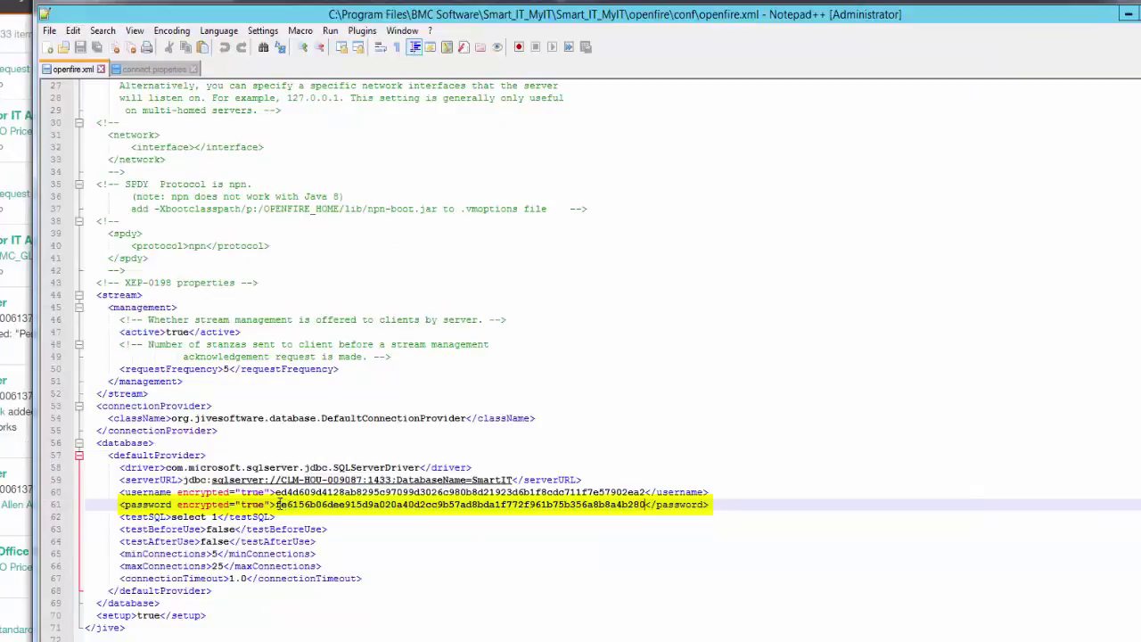
Step: Select the encrypted database password in openfire.xml, then move to connect.properties
{"action": "left_click_drag", "start_coordinate": [278, 505], "coordinate": [542, 504]}
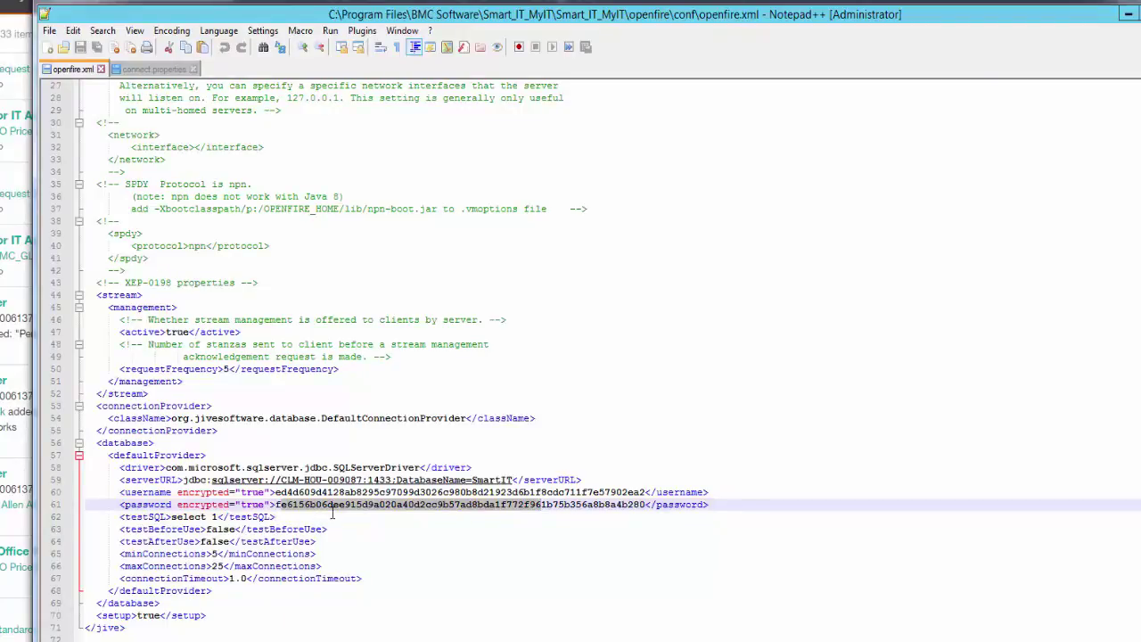
{"action": "left_click", "coordinate": [154, 69]}
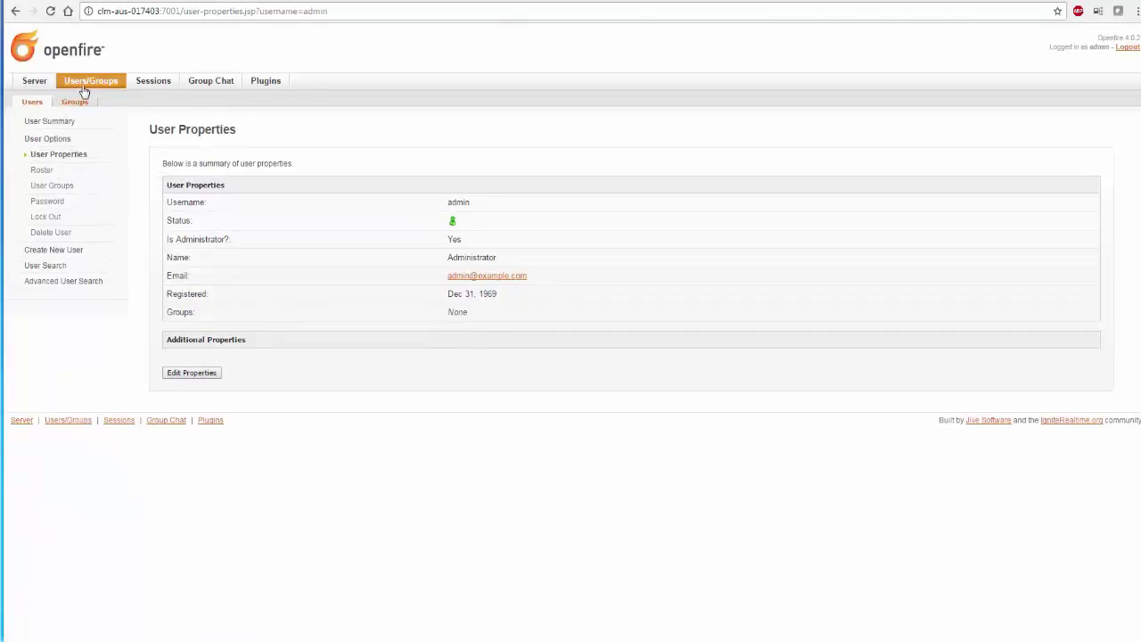
Step: Open the admin user's Change Password form and select the encrypted chat admin password on line 87
{"action": "left_click", "coordinate": [54, 202]}
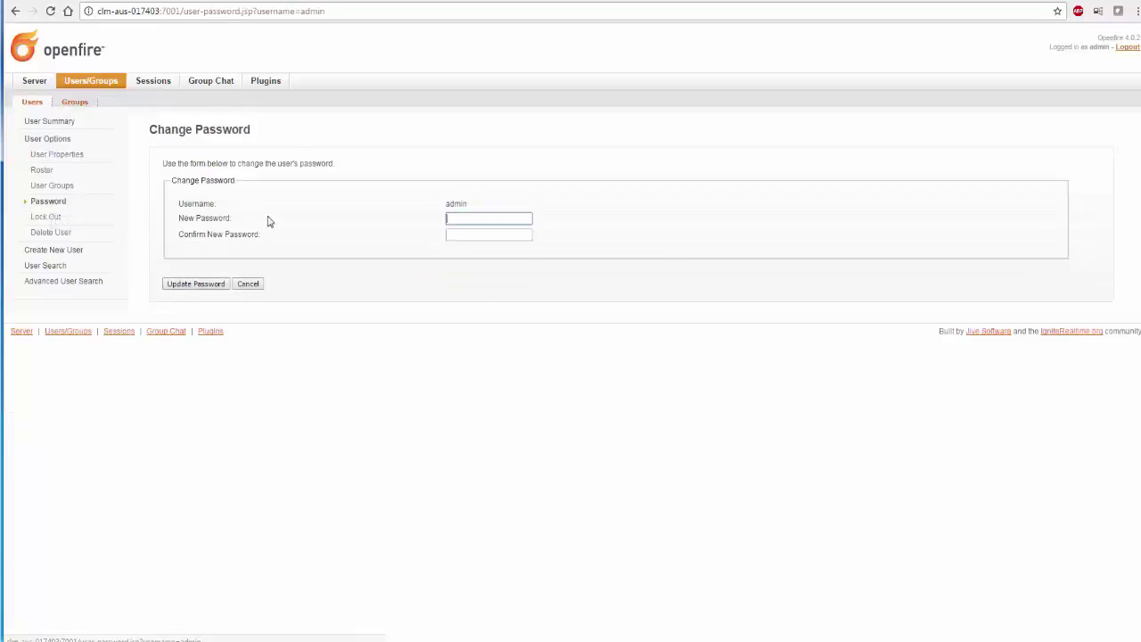
{"action": "double_click", "coordinate": [464, 204]}
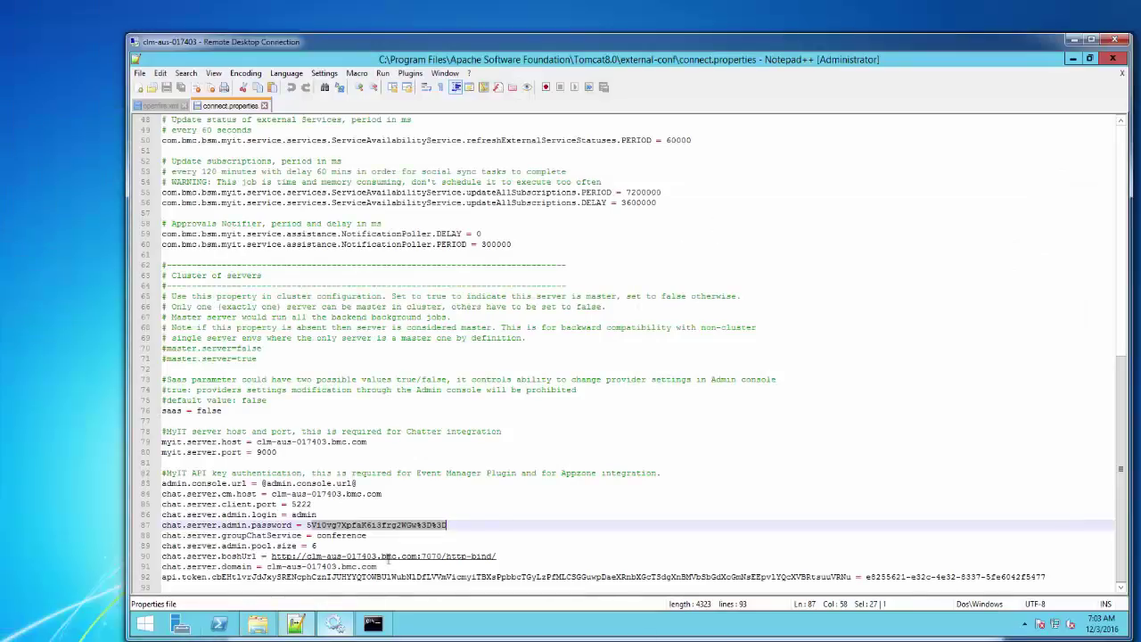
{"action": "left_click", "coordinate": [297, 525]}
{"action": "left_click_drag", "start_coordinate": [297, 525], "coordinate": [452, 524]}
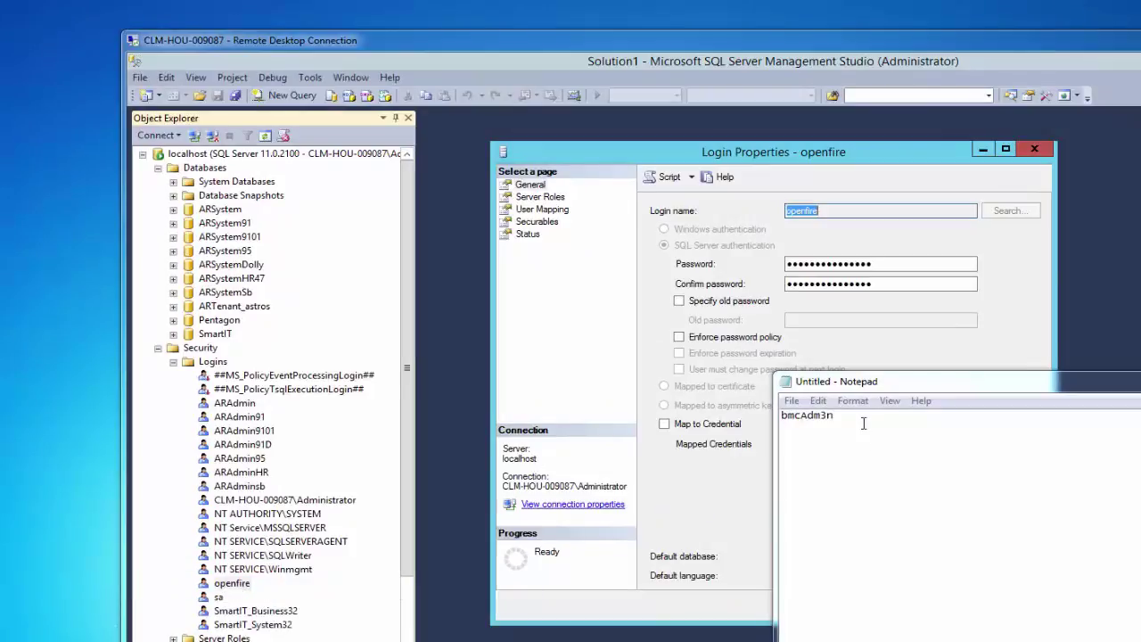
{"action": "left_click_drag", "start_coordinate": [847, 417], "coordinate": [778, 416]}
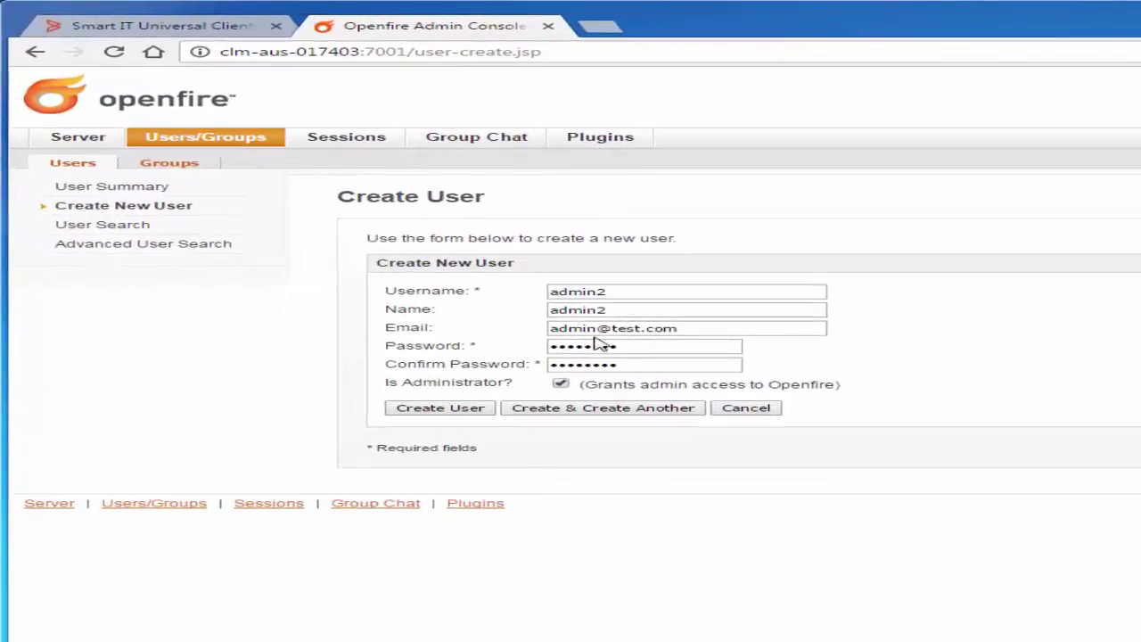
Step: Submit the Create User form to add admin2 as an administrator
{"action": "left_click", "coordinate": [486, 410]}
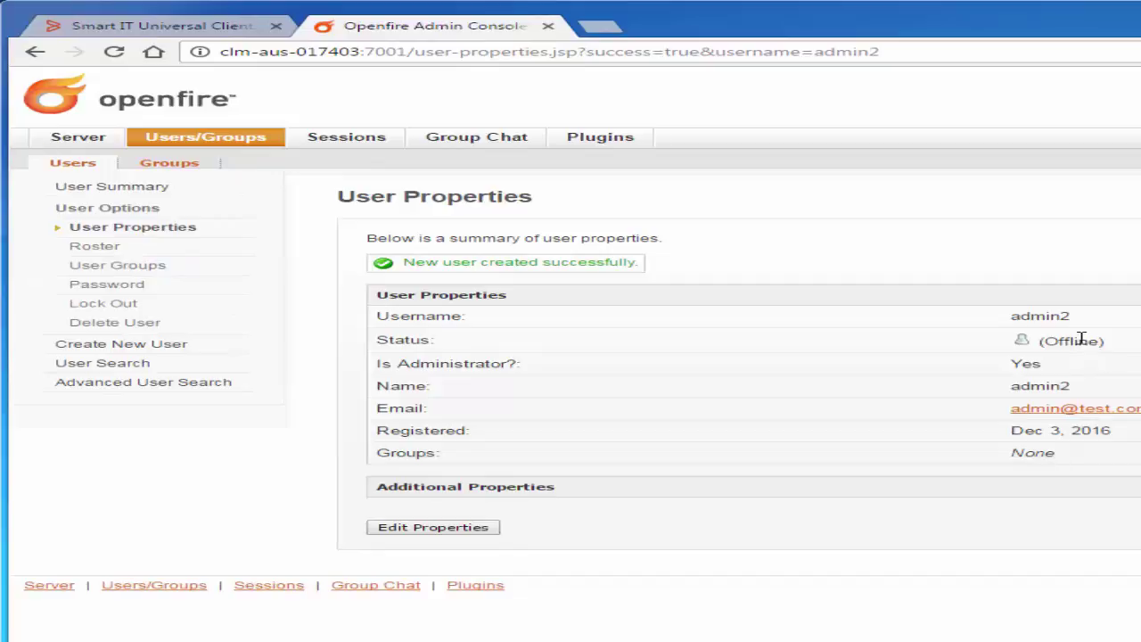